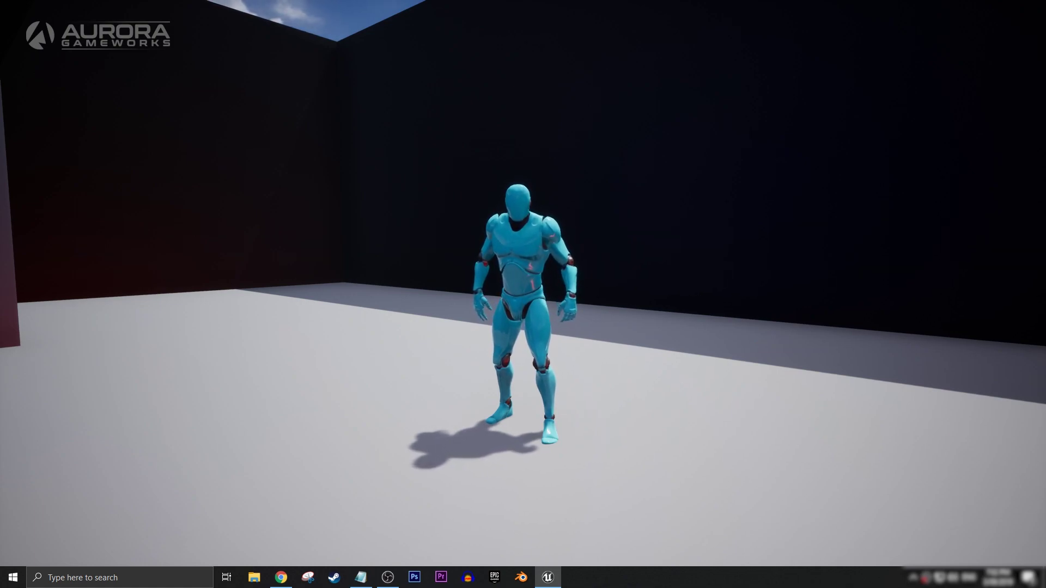
{"action": "key", "text": "w"}
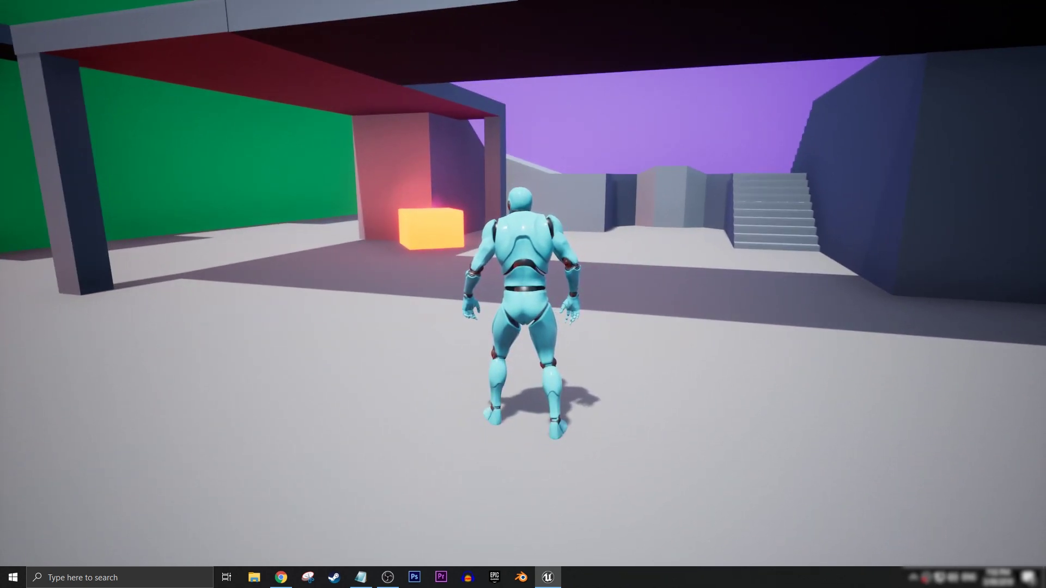
{"action": "key", "text": "w"}
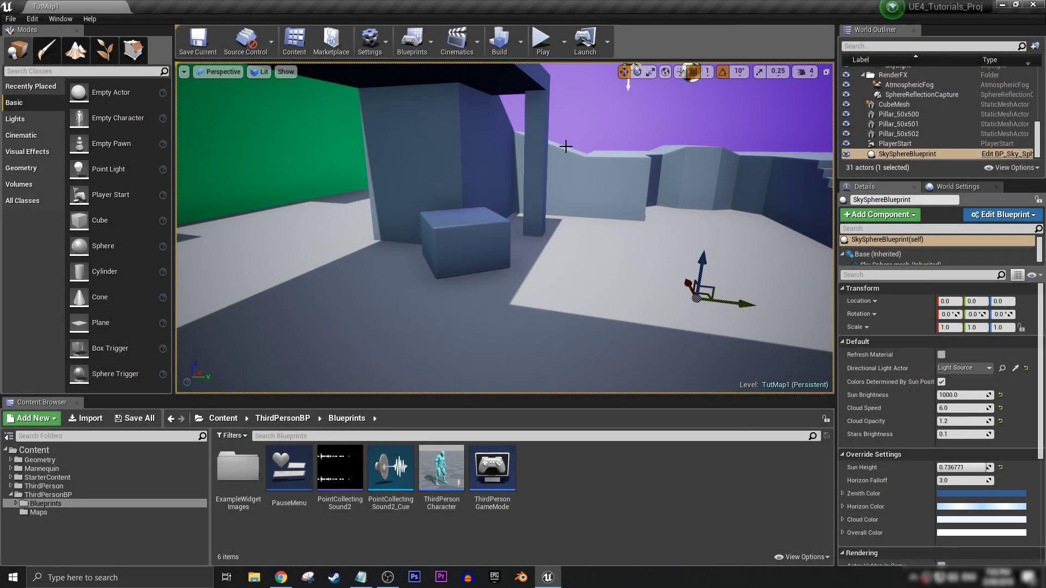
Step: Create a new material named Emissive in the Blueprints folder and open it for editing
{"action": "right_click", "coordinate": [538, 465]}
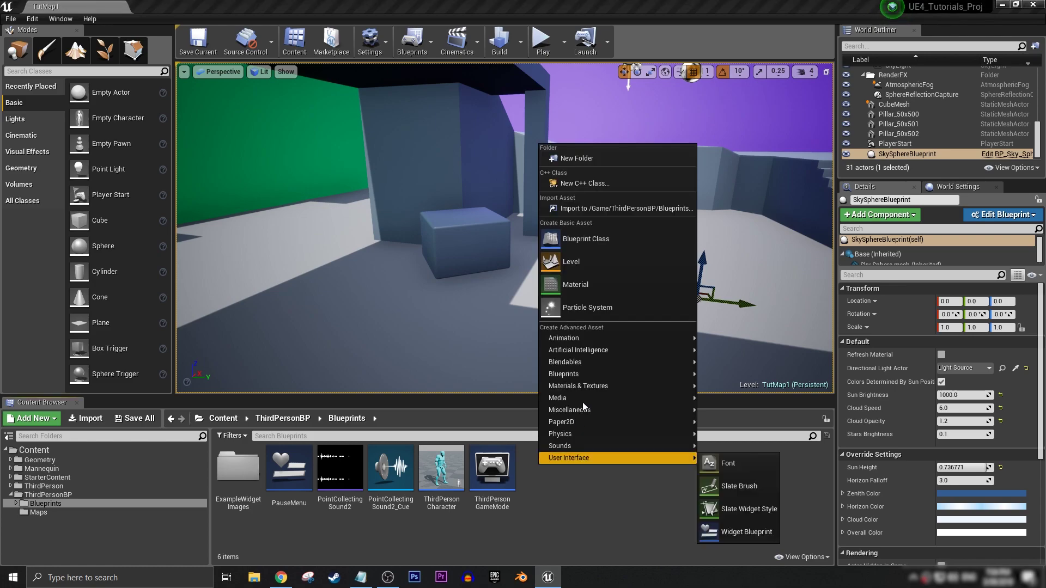
{"action": "left_click", "coordinate": [581, 286]}
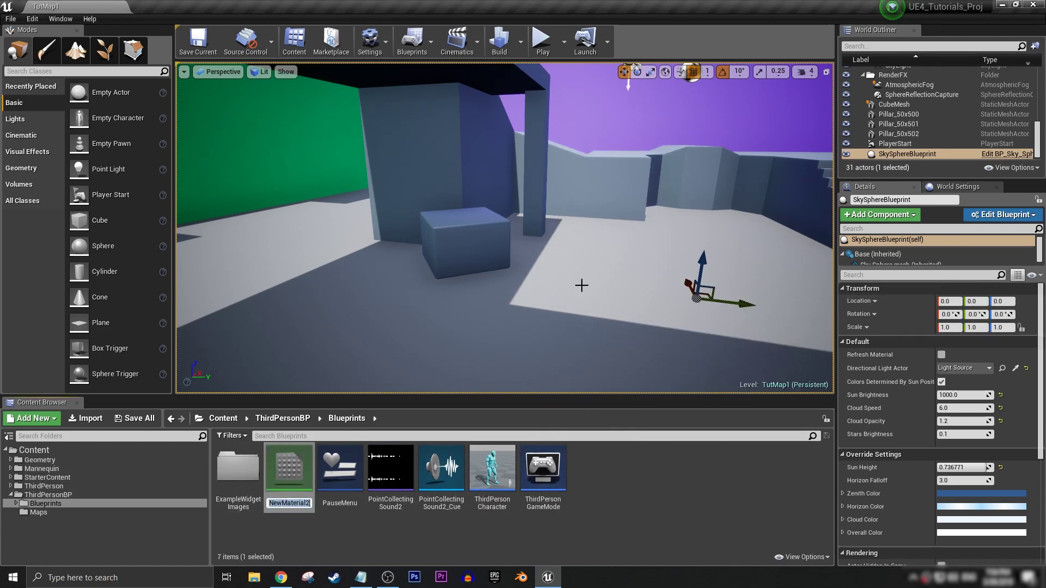
{"action": "type", "text": "Emissive"}
{"action": "key", "text": "Return"}
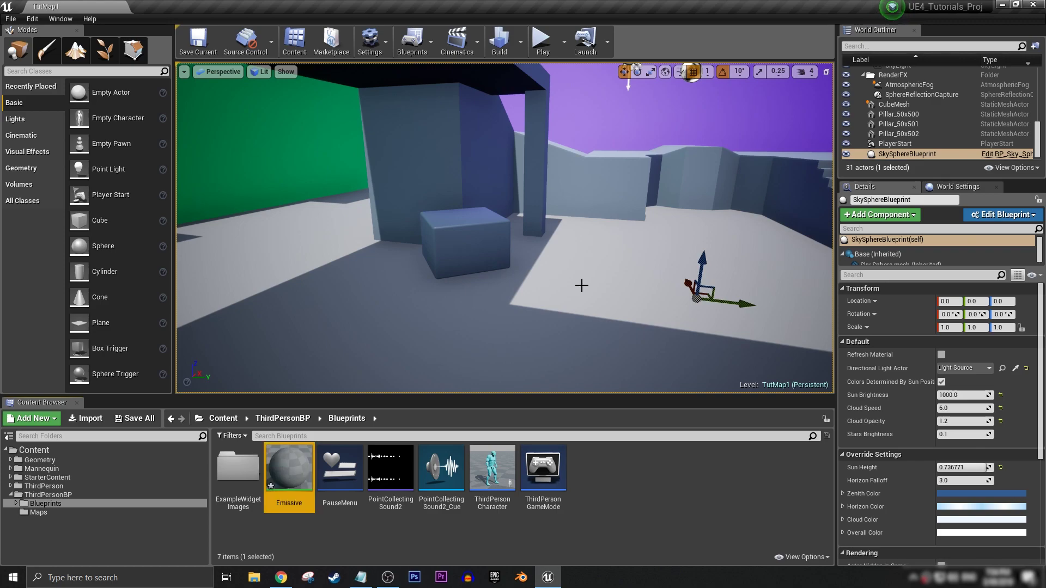
{"action": "double_click", "coordinate": [281, 478]}
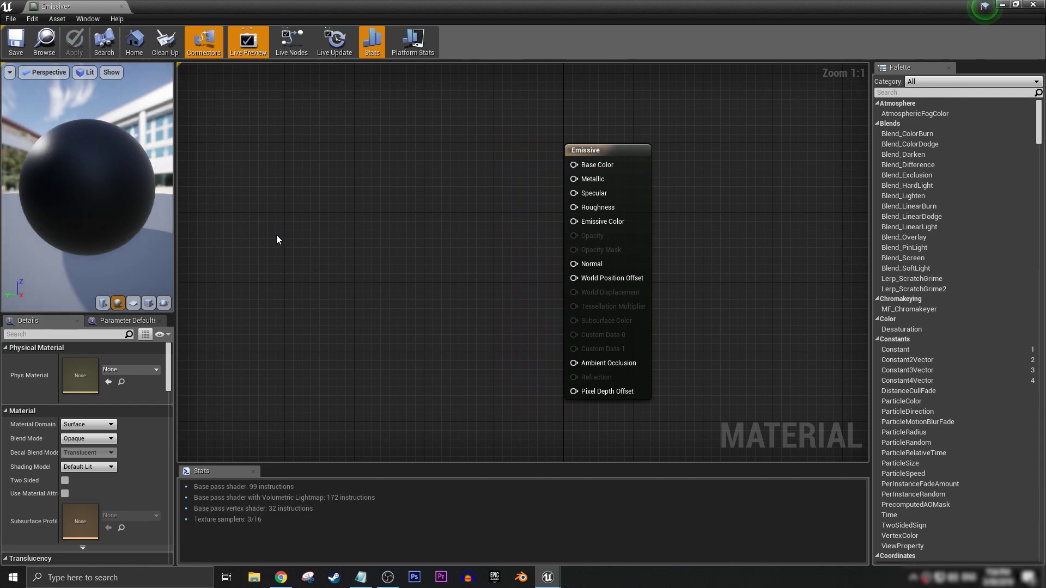
Step: Add a Constant3Vector and a Multiply node, wiring the vector into input A and the product into Emissive Color
{"action": "left_click", "coordinate": [296, 227]}
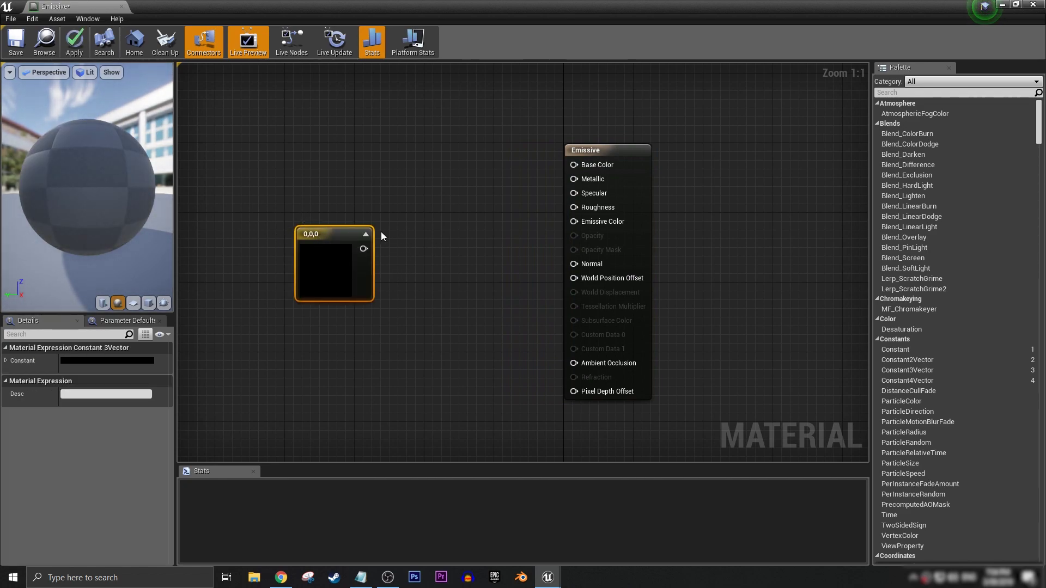
{"action": "left_click", "coordinate": [420, 234]}
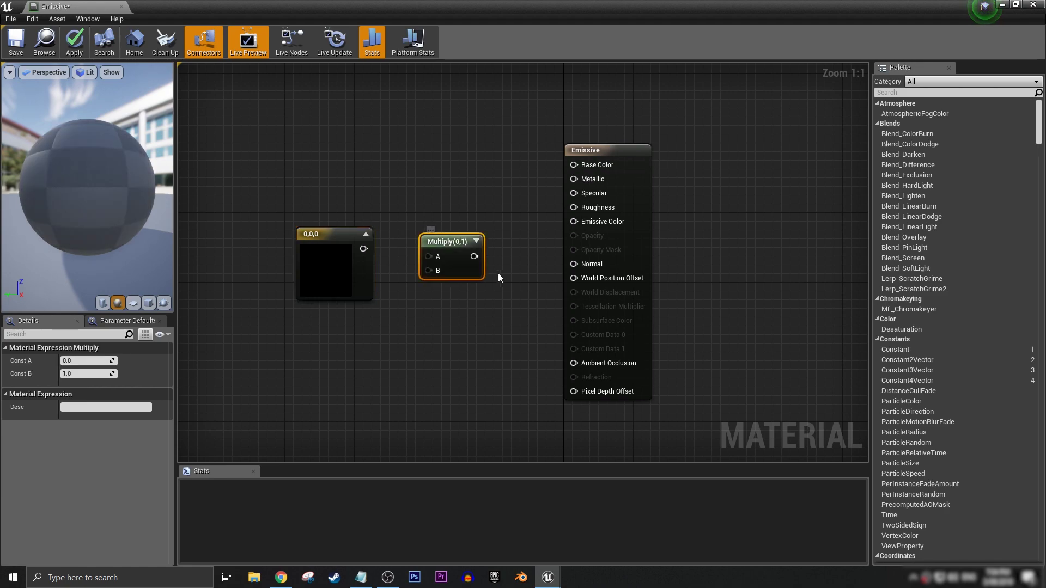
{"action": "left_click_drag", "start_coordinate": [354, 249], "coordinate": [575, 221]}
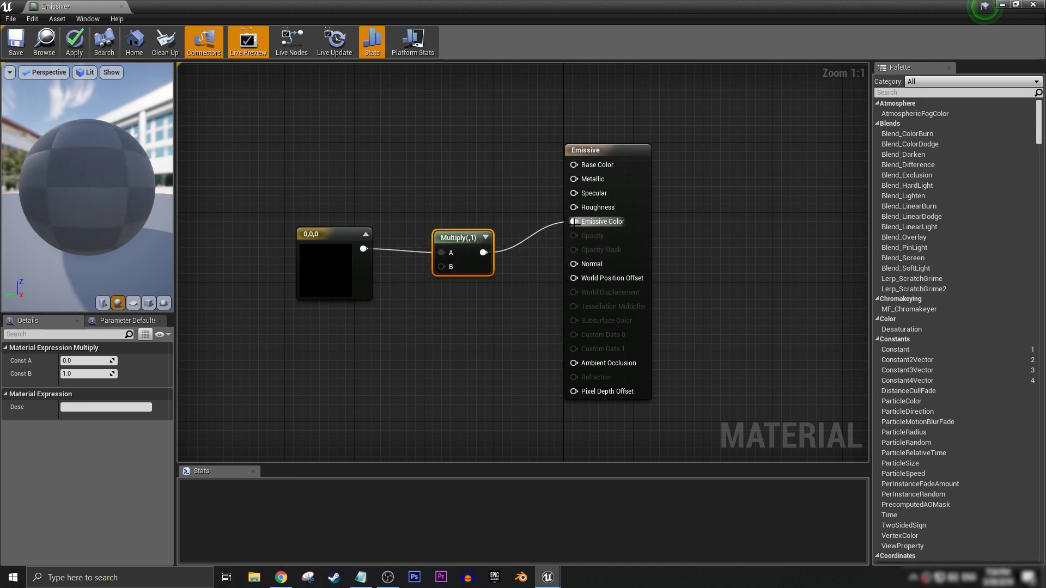
Step: Set the Constant3Vector's colour to a bright yellowish green with values 0.178, 1, 0
{"action": "left_click", "coordinate": [346, 319]}
{"action": "double_click", "coordinate": [332, 275]}
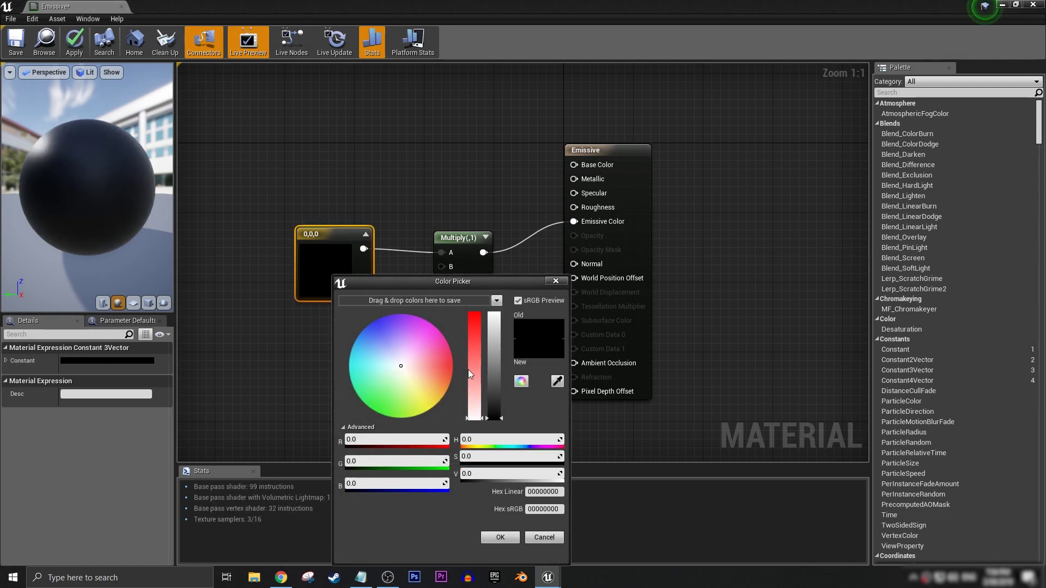
{"action": "left_click_drag", "start_coordinate": [473, 335], "coordinate": [499, 292]}
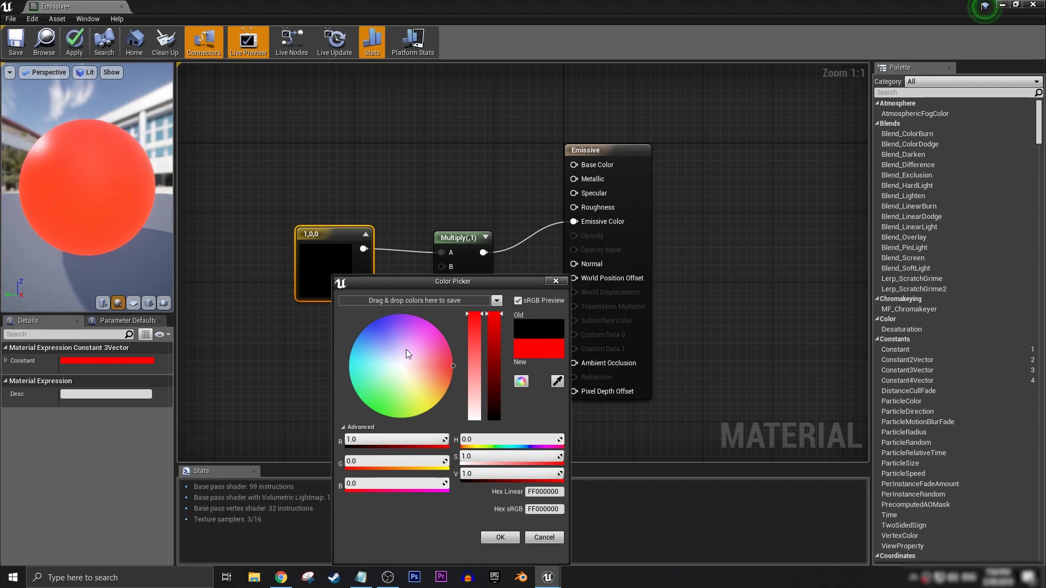
{"action": "mouse_move", "coordinate": [406, 370]}
{"action": "left_mouse_down"}
{"action": "mouse_move", "coordinate": [392, 407]}
{"action": "mouse_move", "coordinate": [373, 420]}
{"action": "mouse_move", "coordinate": [383, 434]}
{"action": "left_mouse_up"}
{"action": "left_click", "coordinate": [504, 539]}
{"action": "left_click", "coordinate": [458, 316]}
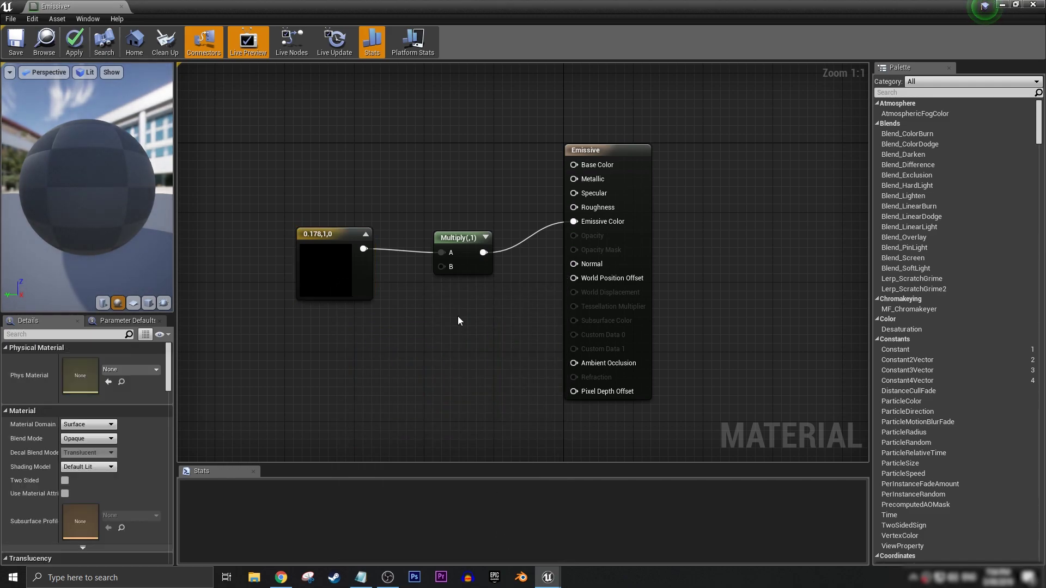
{"action": "left_click", "coordinate": [474, 235]}
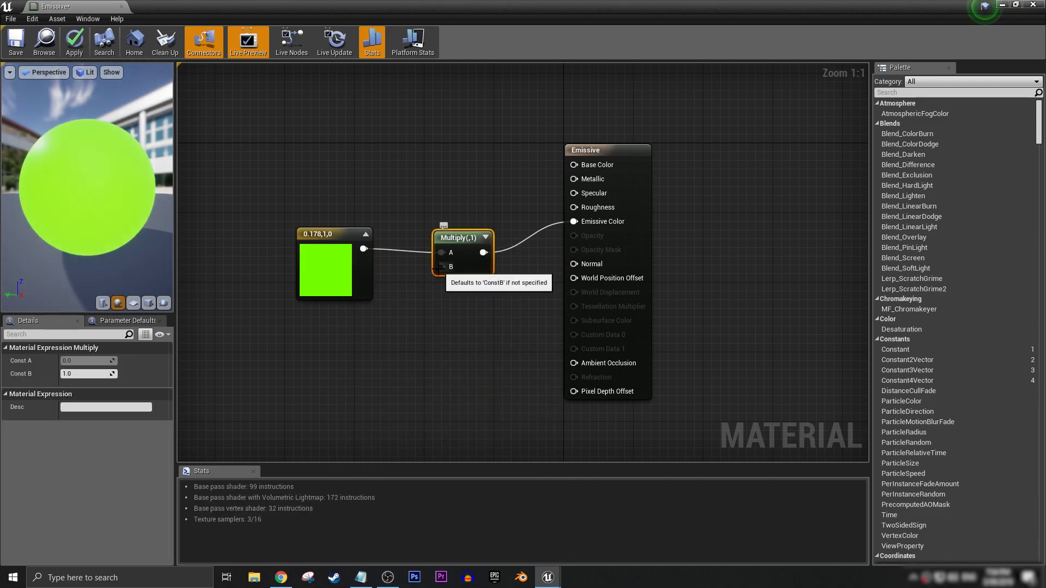
{"action": "left_click", "coordinate": [430, 309]}
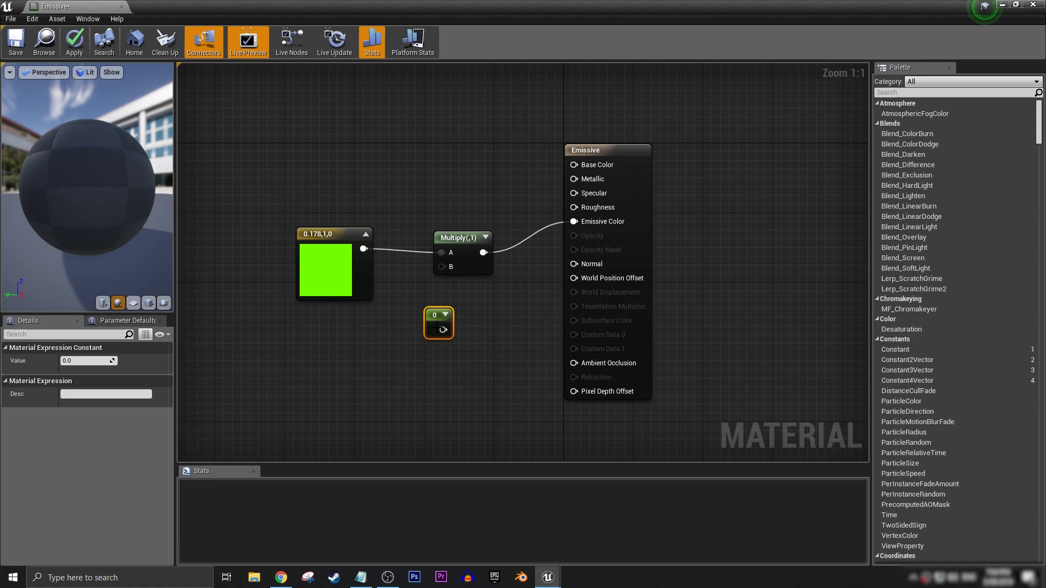
{"action": "key", "text": "Delete"}
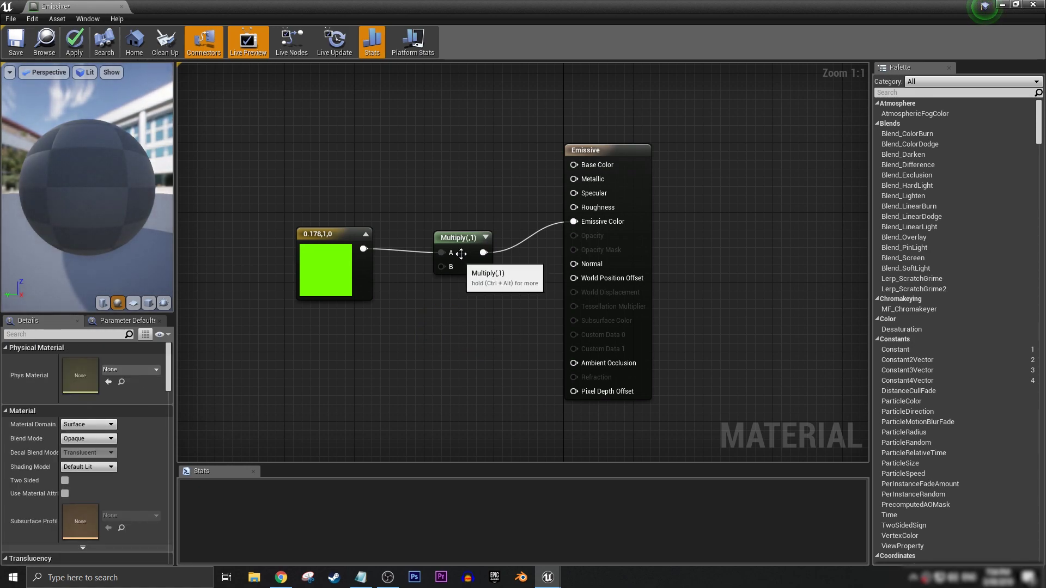
Step: Set the Multiply node's Const B to 25 and check the glow on the preview sphere
{"action": "left_click", "coordinate": [466, 256]}
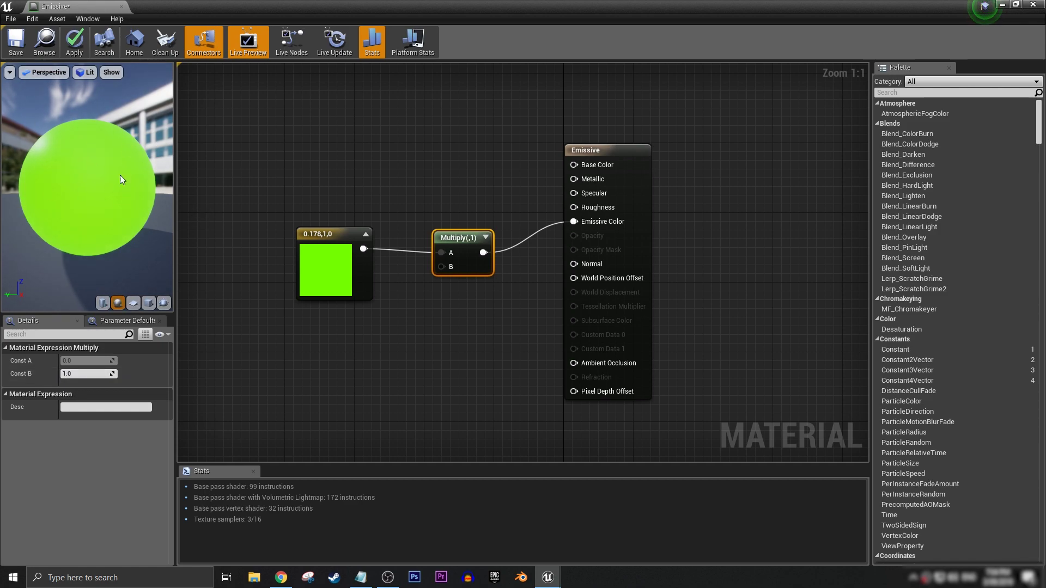
{"action": "left_click", "coordinate": [85, 374]}
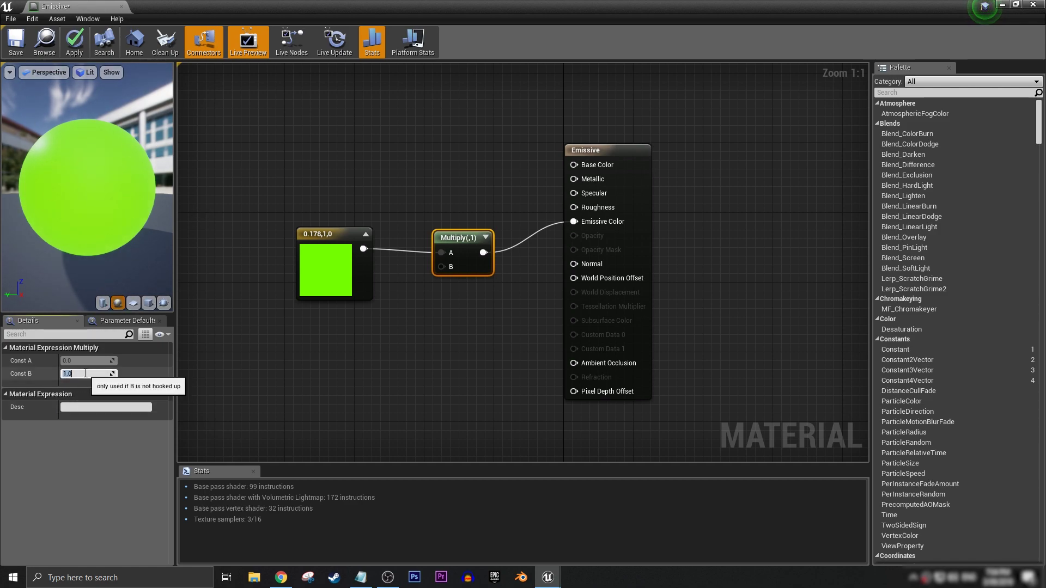
{"action": "key", "text": "Return"}
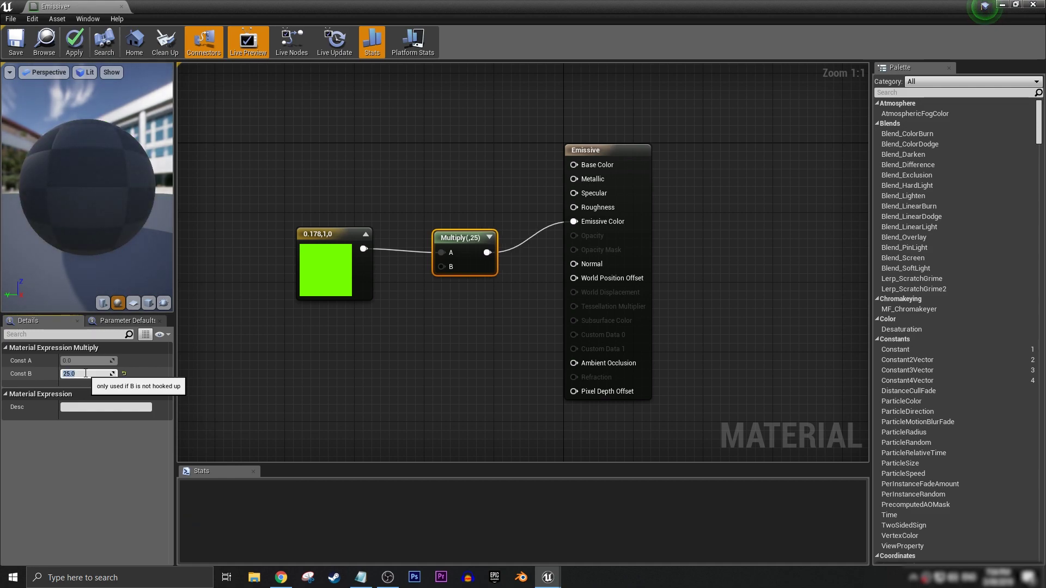
{"action": "left_click", "coordinate": [475, 362]}
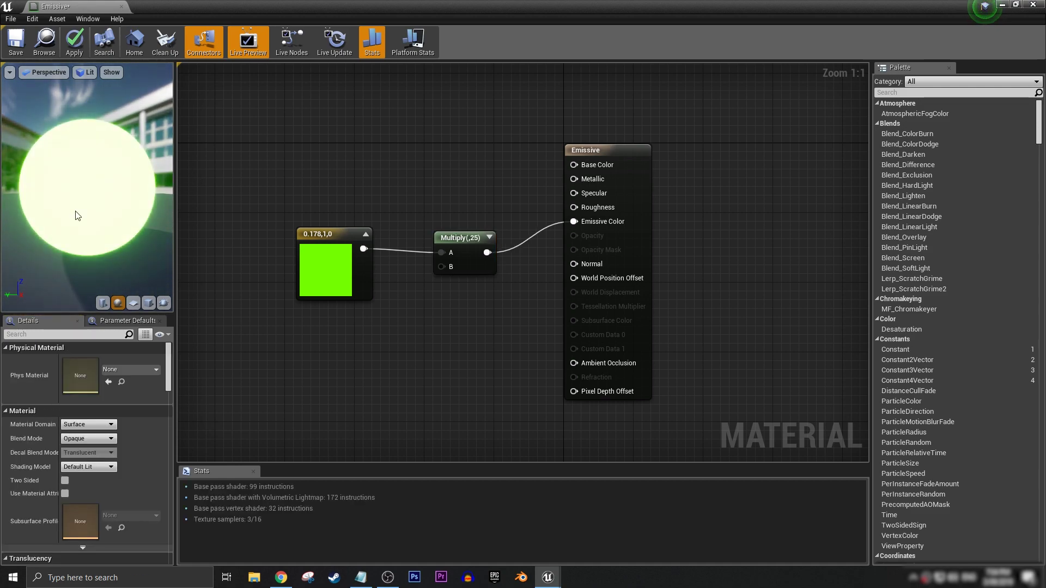
{"action": "scroll", "coordinate": [62, 199], "scroll_direction": "down", "scroll_amount": 5}
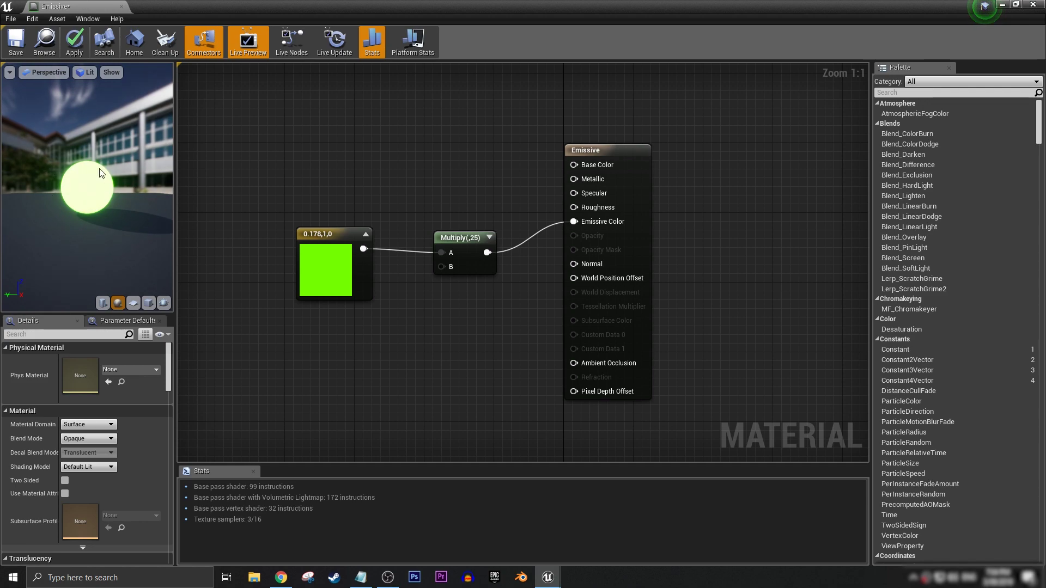
Step: Apply and save the Emissive material's changes, and close its editor
{"action": "left_click", "coordinate": [63, 59]}
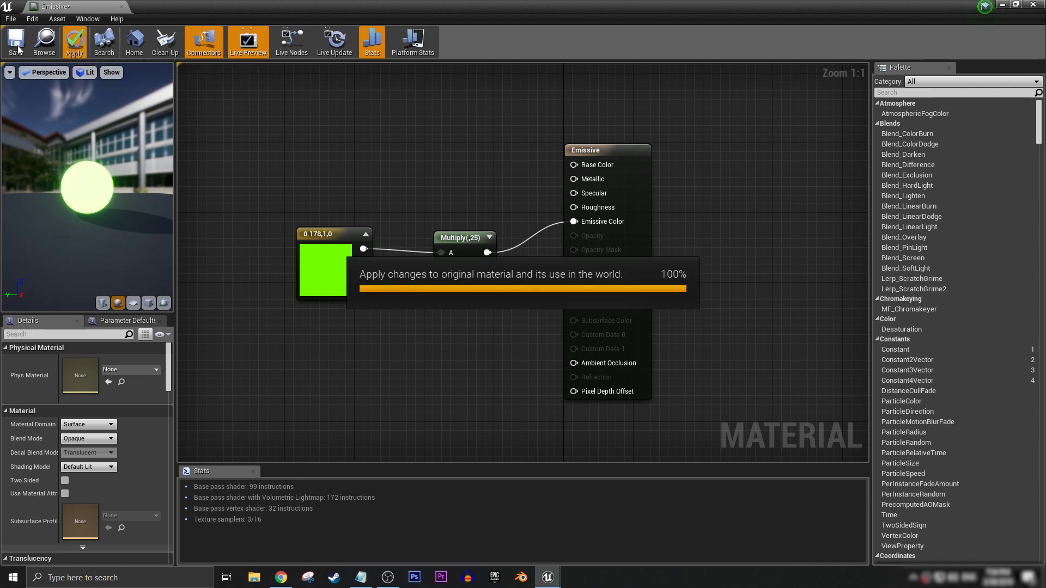
{"action": "left_click", "coordinate": [16, 44]}
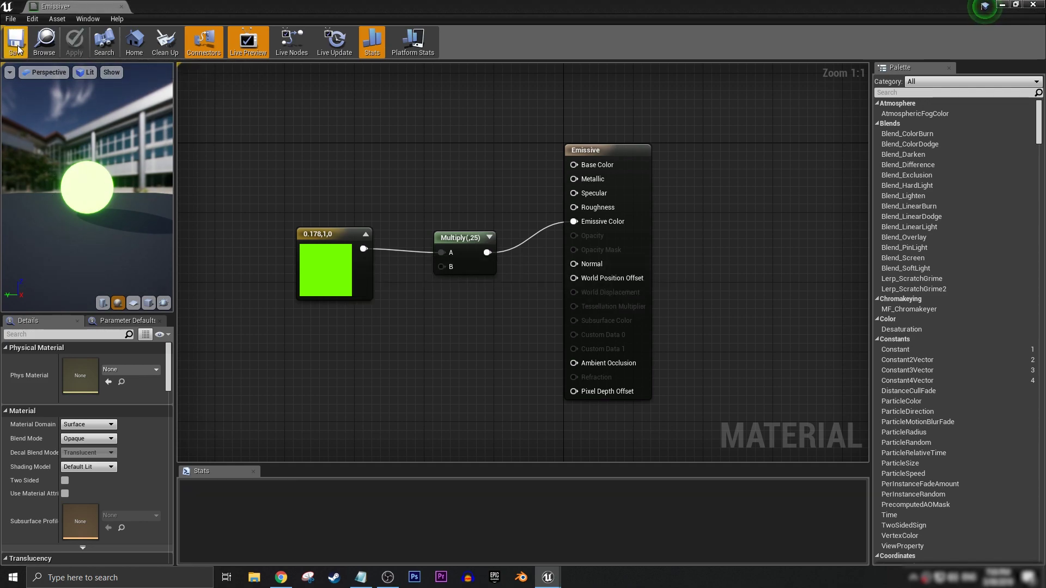
{"action": "left_click", "coordinate": [122, 8]}
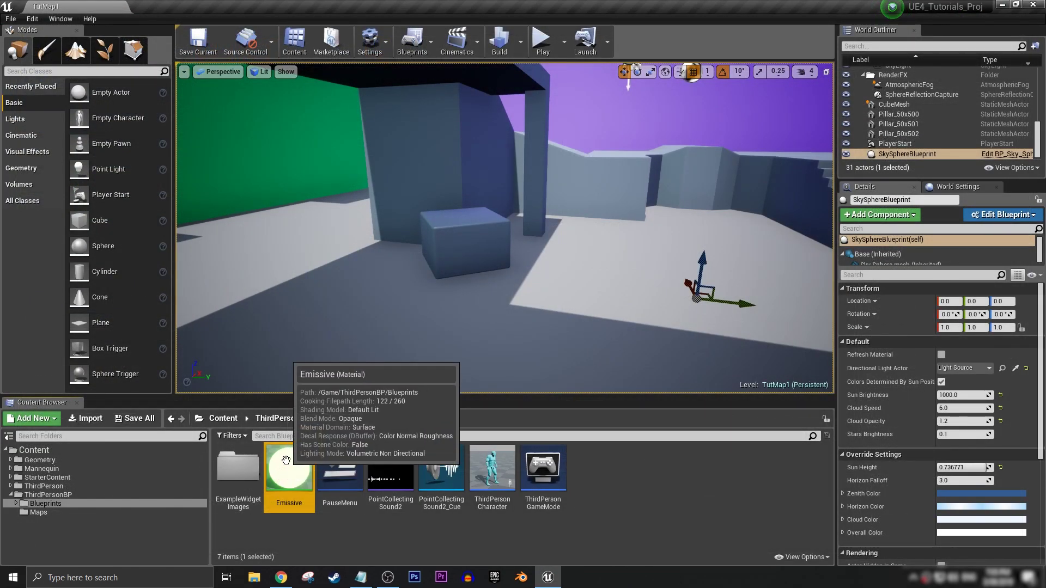
Step: Assign the Emissive material to the cube under the roofed structure in the level
{"action": "left_click_drag", "start_coordinate": [286, 471], "coordinate": [448, 218]}
{"action": "right_click_drag", "start_coordinate": [466, 234], "coordinate": [444, 234]}
{"action": "right_click_drag", "start_coordinate": [590, 294], "coordinate": [474, 245]}
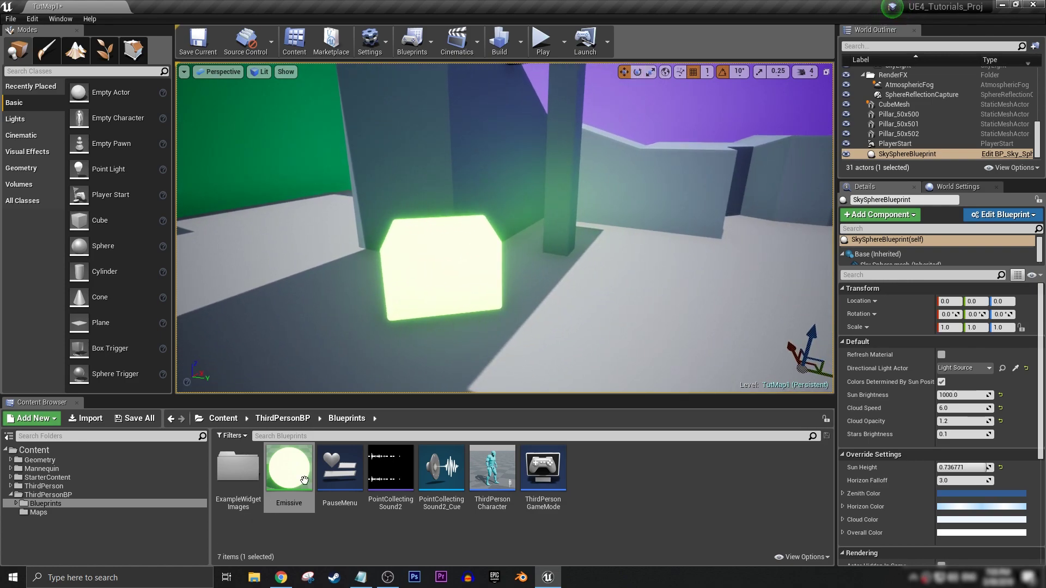
{"action": "right_click_drag", "start_coordinate": [522, 218], "coordinate": [456, 271]}
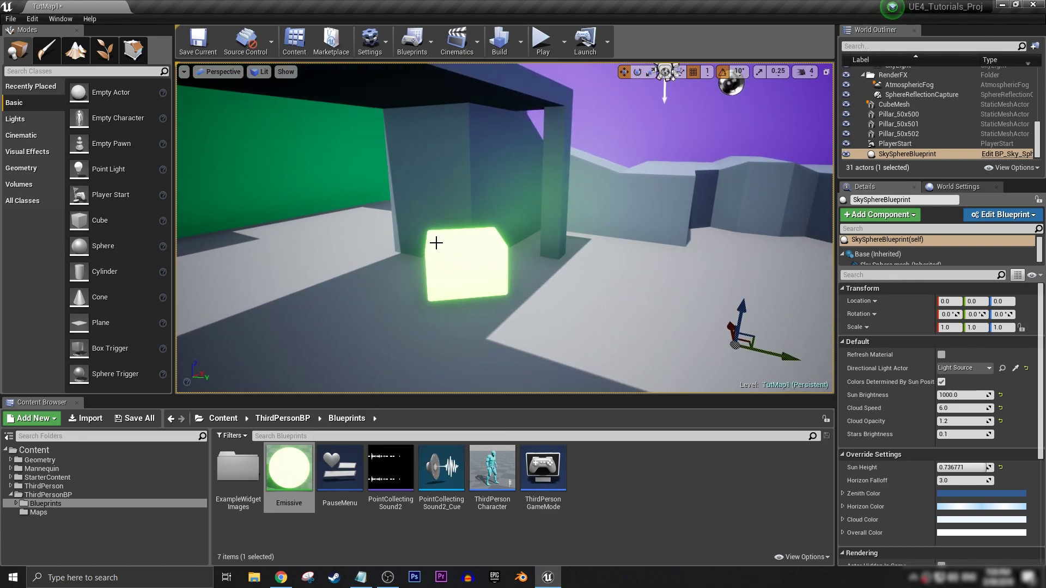
Step: Set the glowing cube's mobility to Static
{"action": "right_click_drag", "start_coordinate": [478, 237], "coordinate": [520, 277]}
{"action": "left_click", "coordinate": [520, 277]}
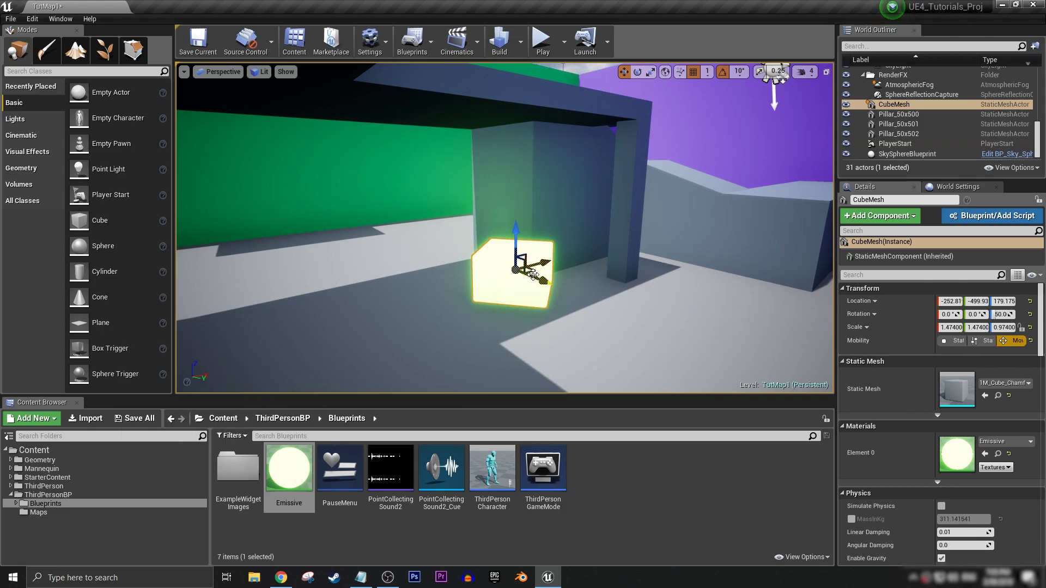
{"action": "left_click", "coordinate": [958, 341]}
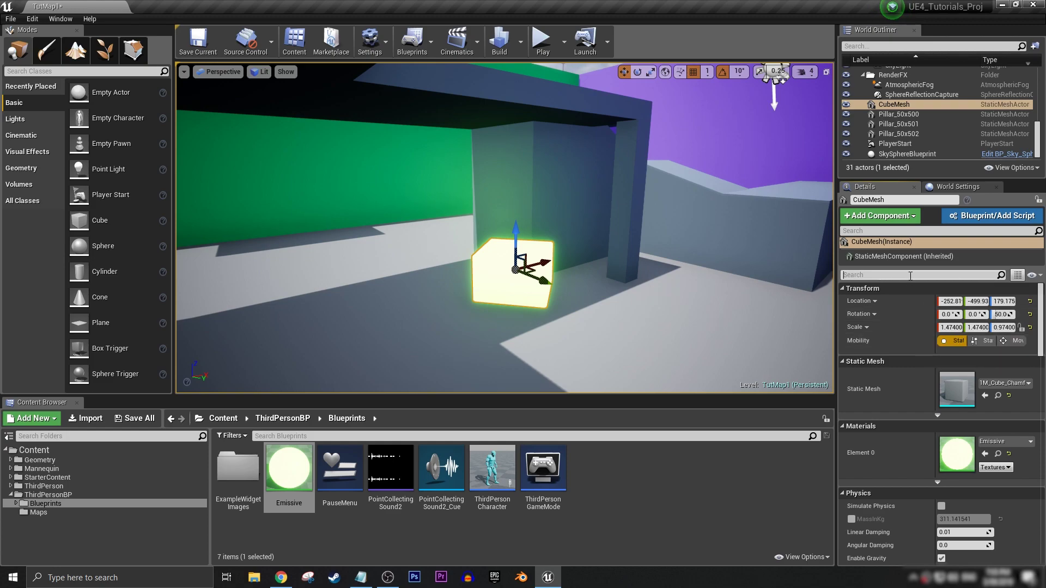
Step: Filter the cube's properties by "emissive" and enable Use Emissive for Static Lighting
{"action": "left_click", "coordinate": [910, 275]}
{"action": "type", "text": "emissive"}
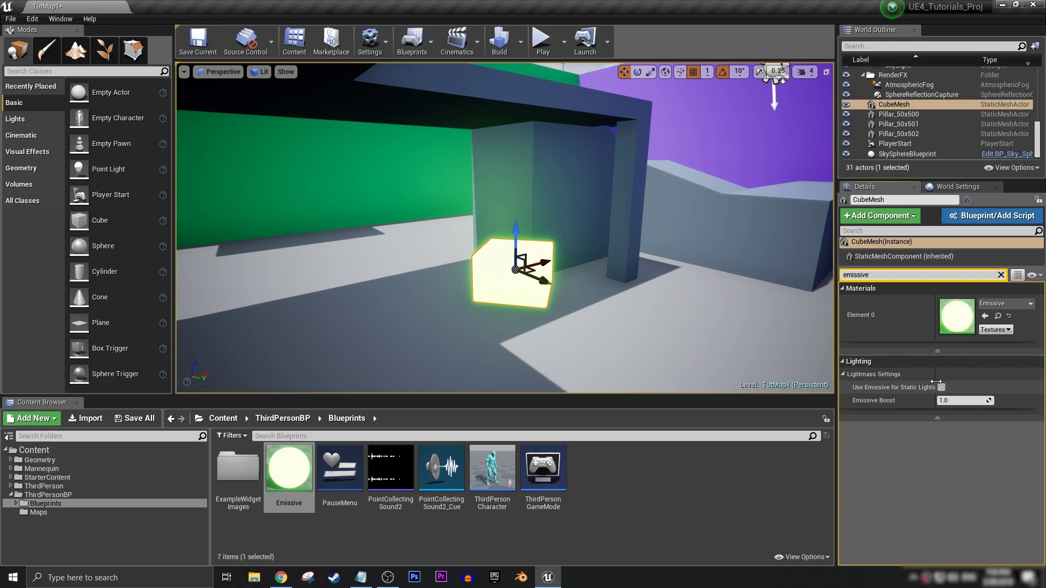
{"action": "mouse_move", "coordinate": [936, 381]}
{"action": "left_mouse_down"}
{"action": "mouse_move", "coordinate": [967, 381]}
{"action": "mouse_move", "coordinate": [950, 383]}
{"action": "left_mouse_up"}
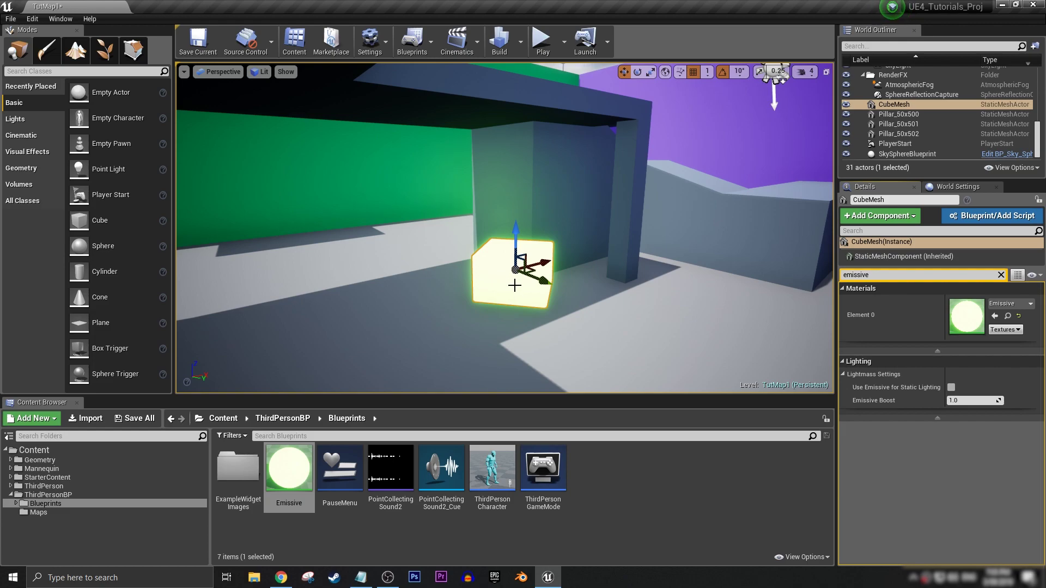
{"action": "left_click", "coordinate": [951, 388]}
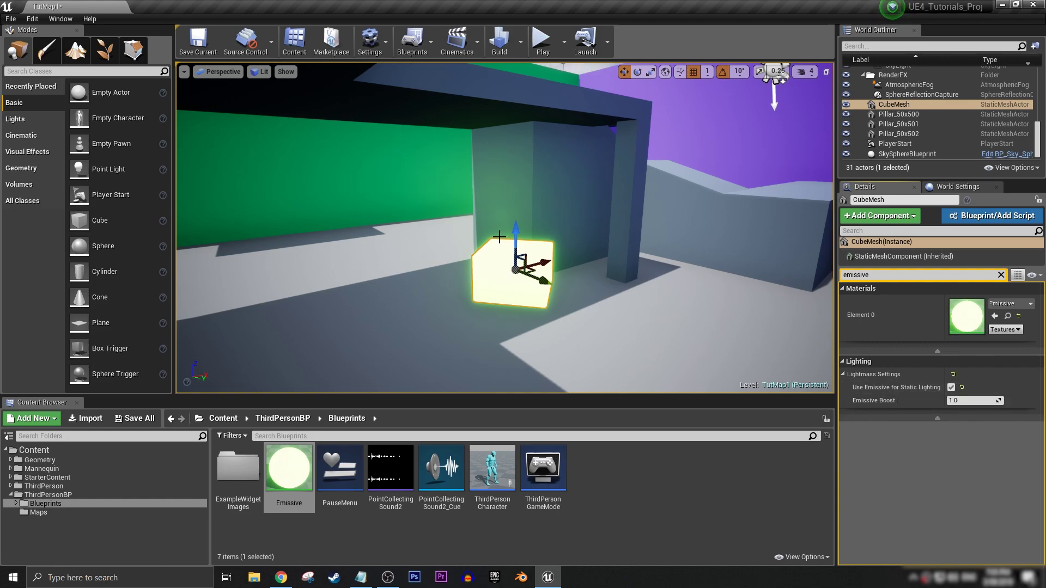
Step: Build only the level's lighting and inspect the cube's glow on the surrounding walls and roof
{"action": "right_click_drag", "start_coordinate": [526, 233], "coordinate": [528, 163]}
{"action": "left_click", "coordinate": [525, 111]}
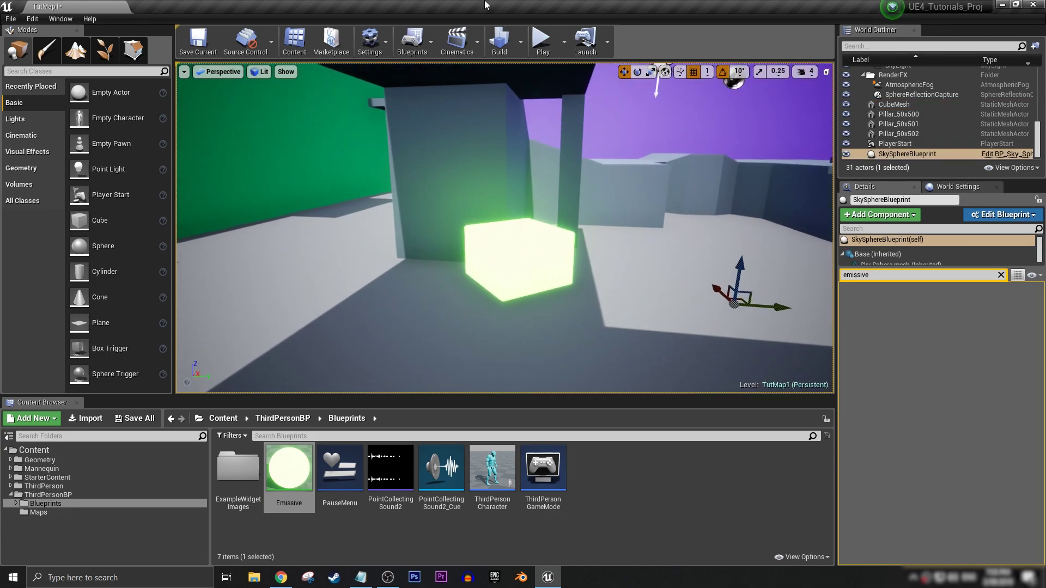
{"action": "left_click", "coordinate": [521, 47]}
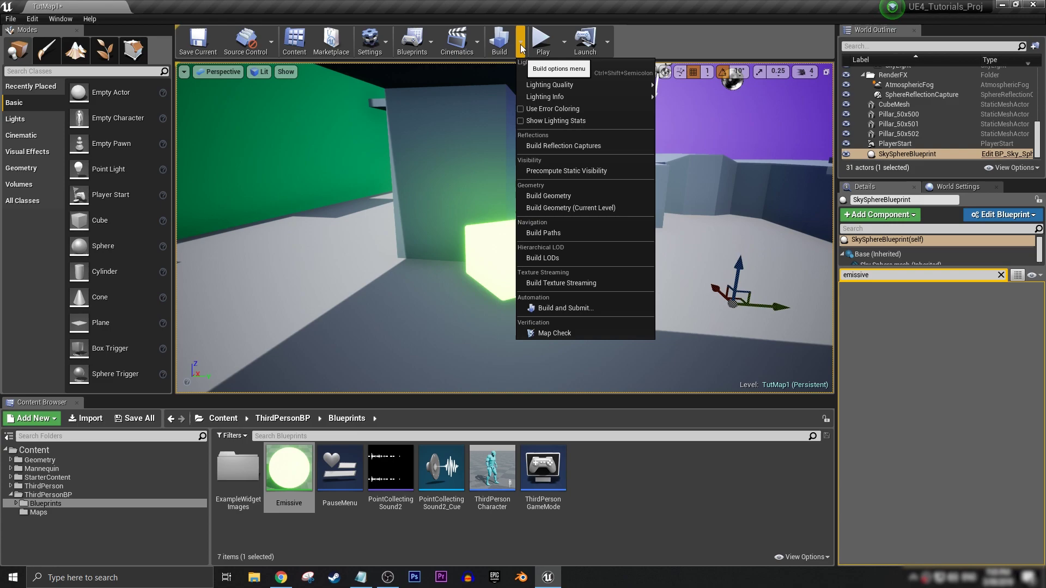
{"action": "mouse_move", "coordinate": [526, 87]}
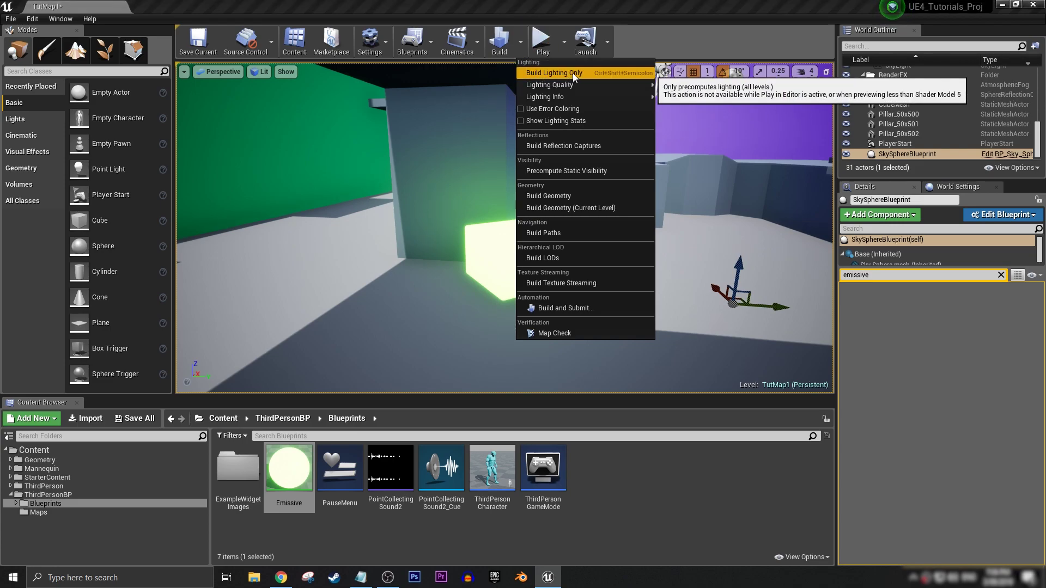
{"action": "left_click", "coordinate": [573, 73]}
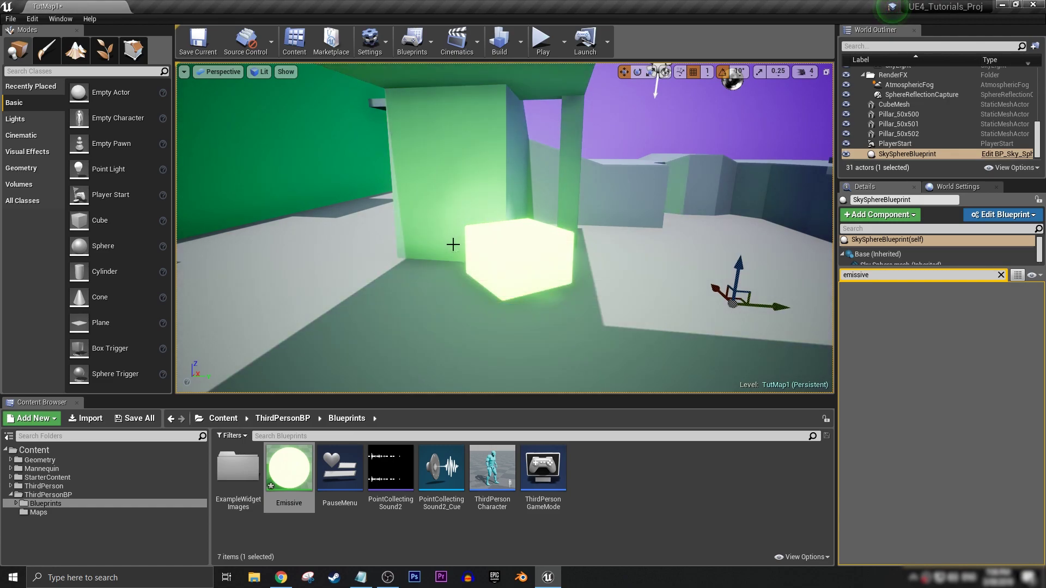
{"action": "right_click_drag", "start_coordinate": [448, 230], "coordinate": [512, 116]}
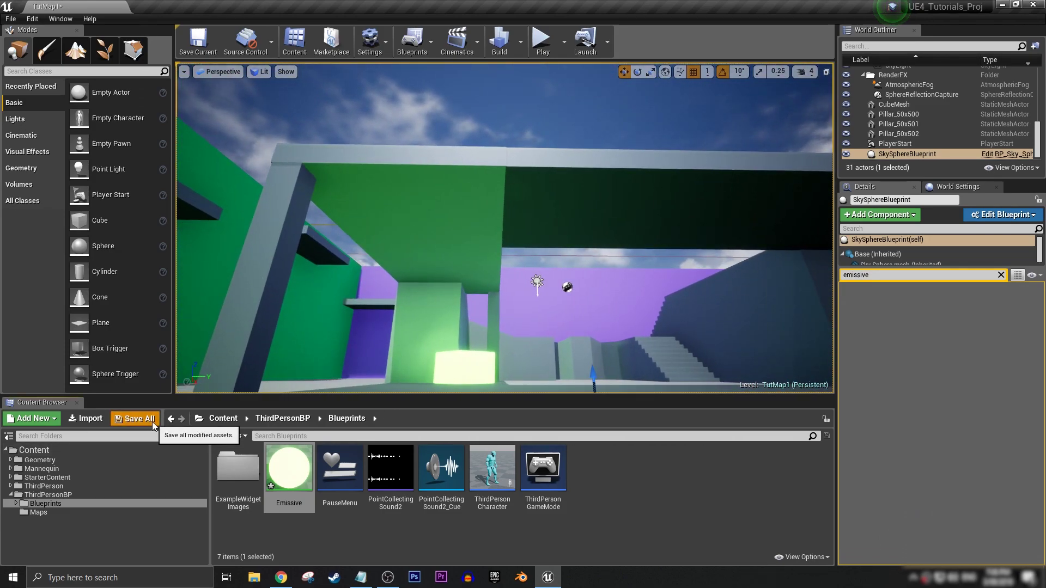
Step: Save all modified assets and start a full-screen play test of the level
{"action": "left_click", "coordinate": [134, 419]}
{"action": "left_click", "coordinate": [619, 386]}
{"action": "left_click", "coordinate": [541, 41]}
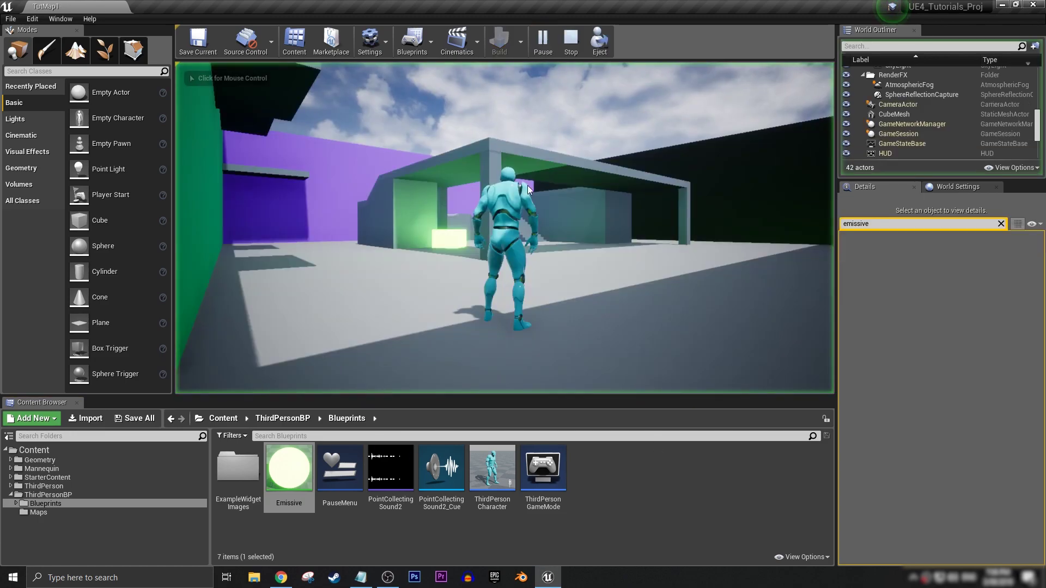
{"action": "left_click", "coordinate": [554, 242]}
{"action": "key", "text": "F11"}
{"action": "left_click", "coordinate": [554, 242]}
Step: Run the character around under the roofed structure to examine the glowing cube's light on the ceiling, walls and pillars
{"action": "key", "text": "w"}
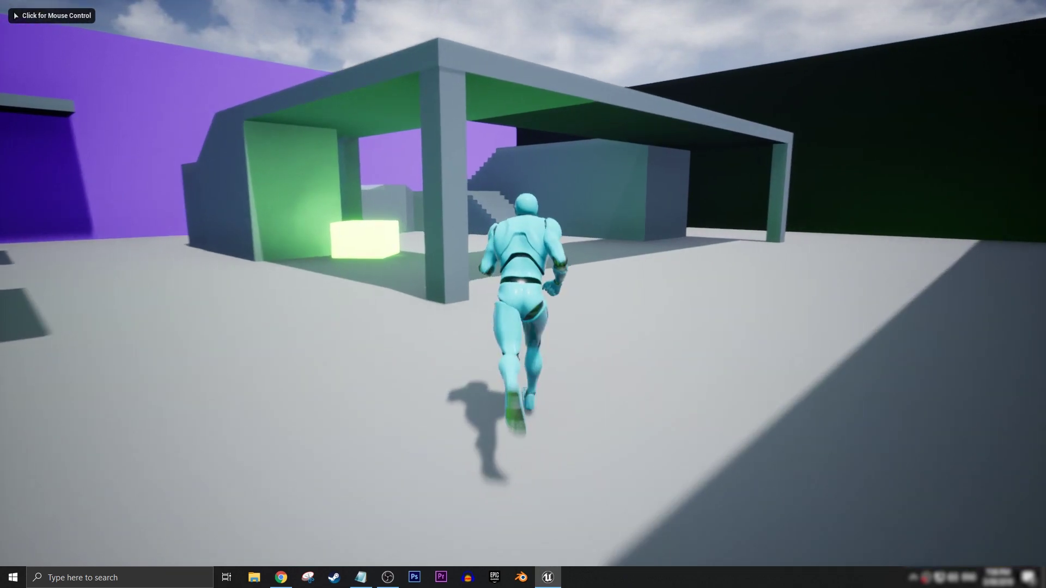
{"action": "key", "text": "d"}
{"action": "key", "text": "w"}
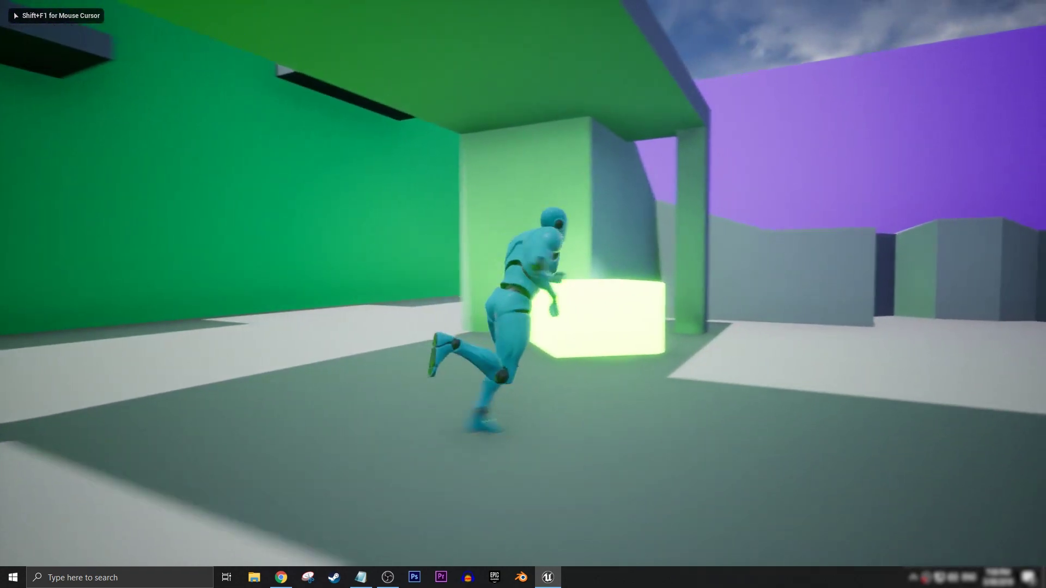
{"action": "key", "text": "s"}
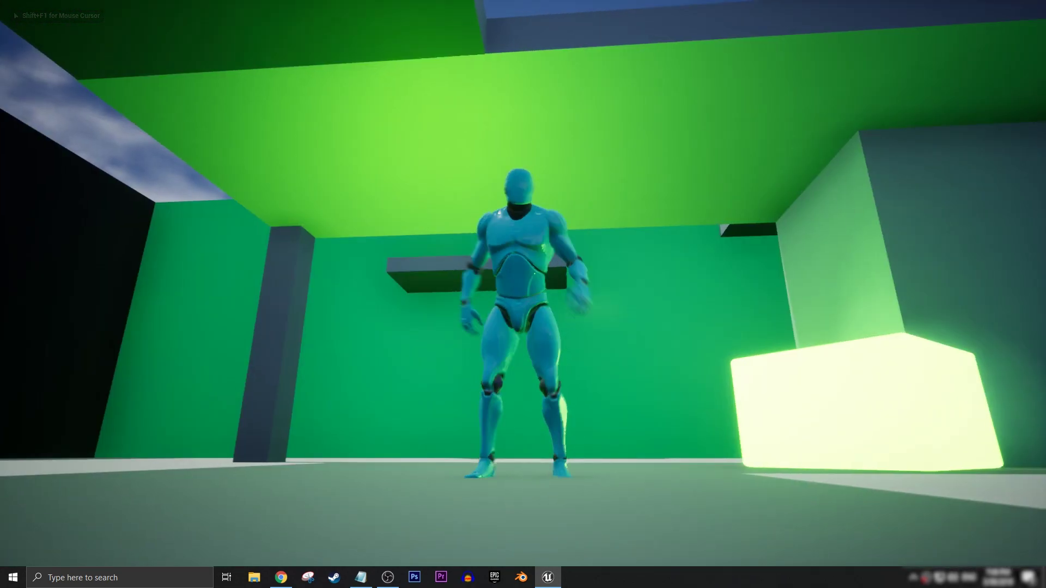
{"action": "key", "text": "a"}
{"action": "key", "text": "s"}
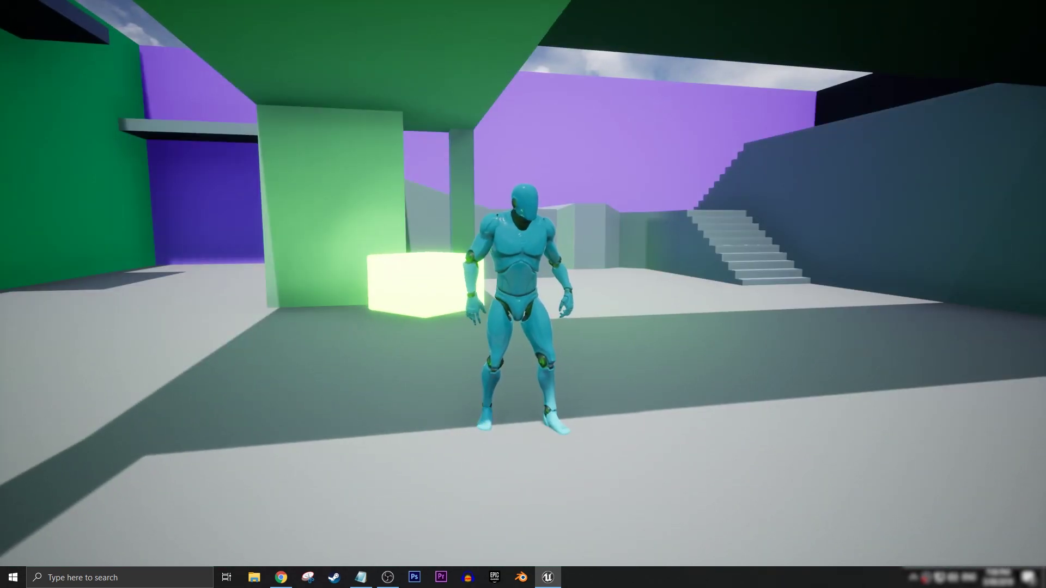
{"action": "key", "text": "w"}
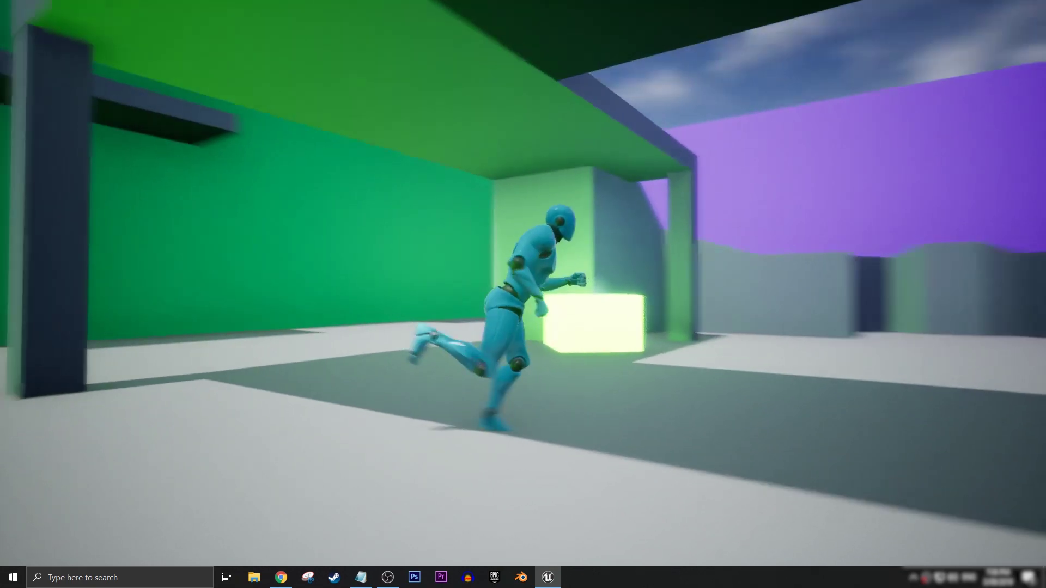
{"action": "key", "text": "a"}
{"action": "key", "text": "s"}
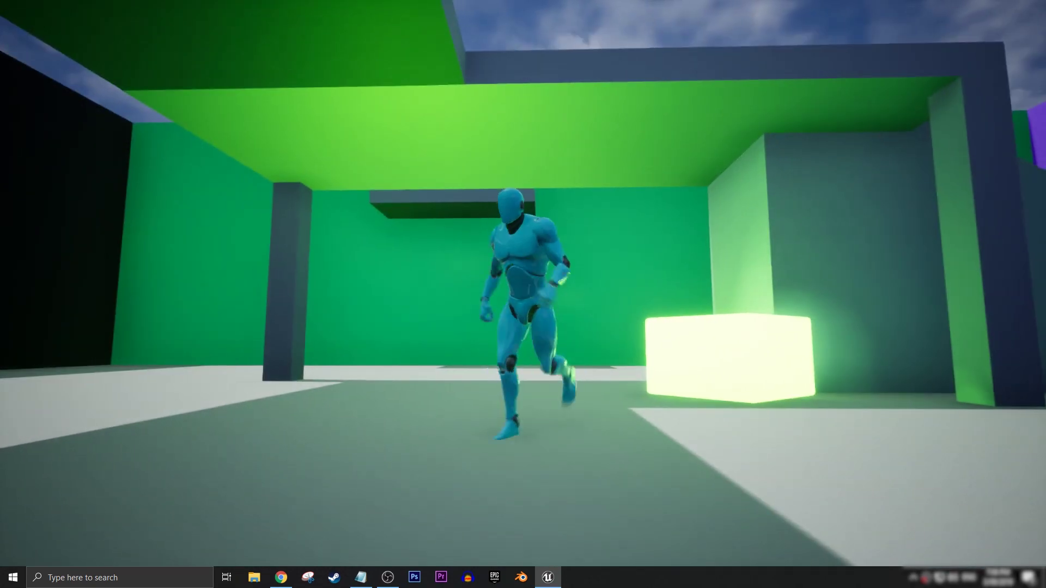